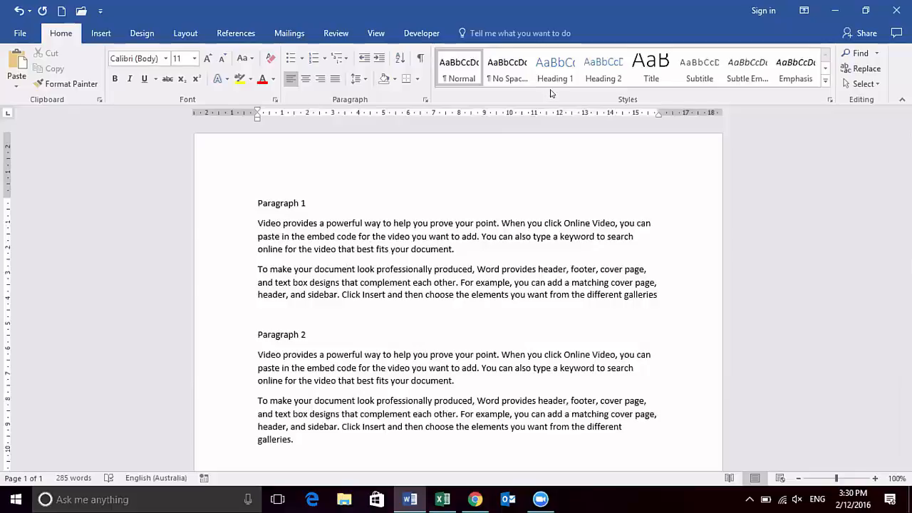
# - Apply the Heading 1 style to the "Paragraph 1" line
pyautogui.click(602, 84)
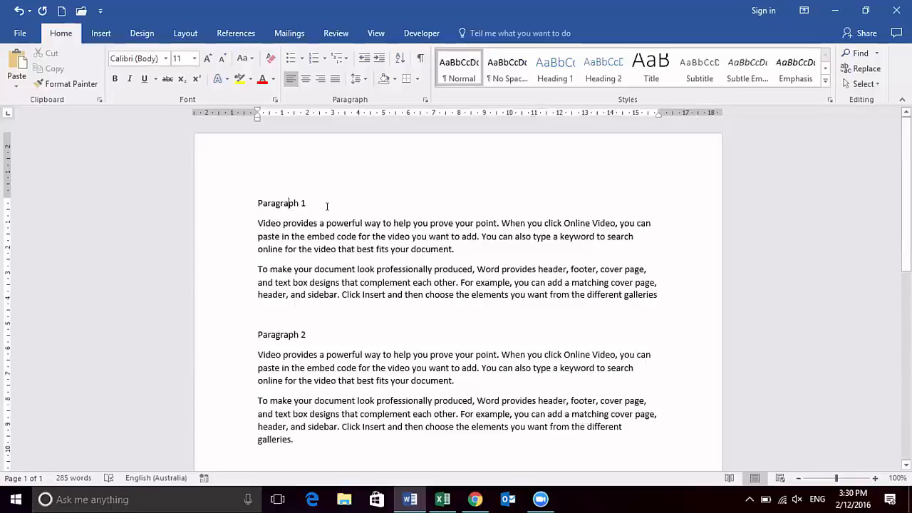
pyautogui.click(568, 81)
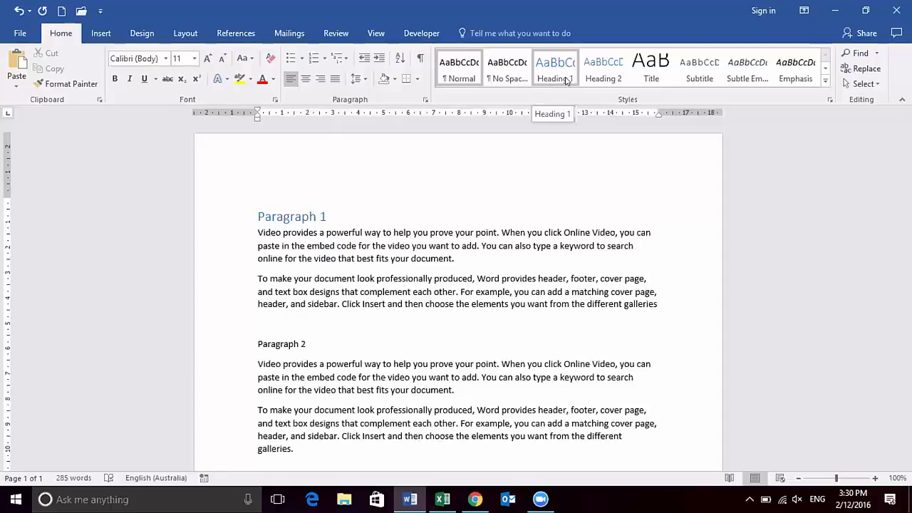
pyautogui.click(567, 80)
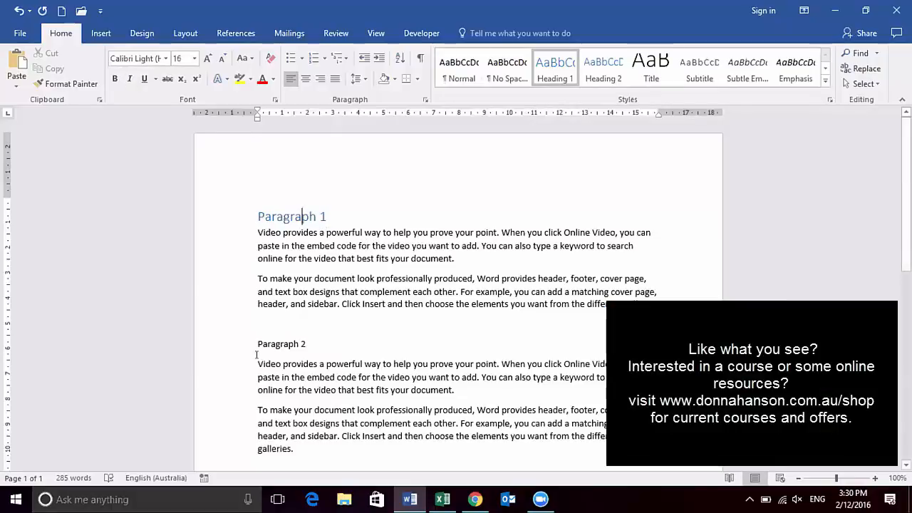
# - Apply the Heading 2 style to the first "Paragraph 2" line
pyautogui.click(278, 344)
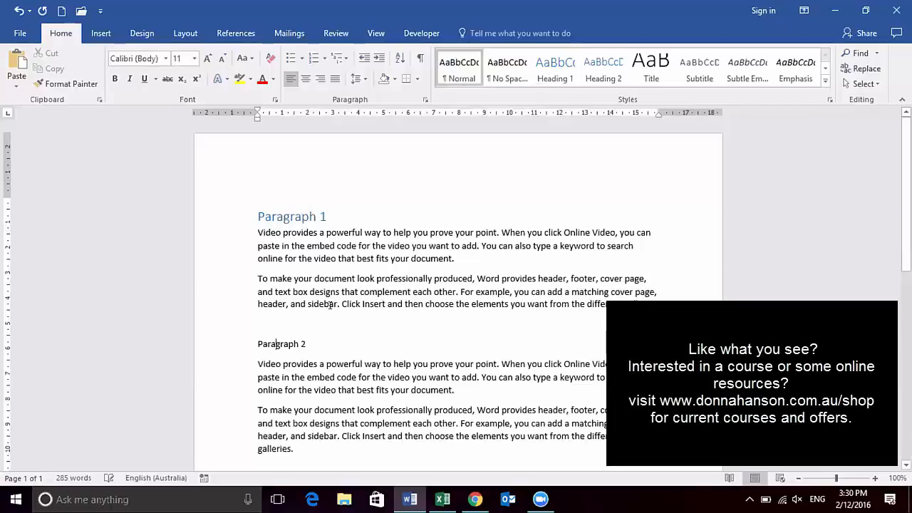
pyautogui.click(604, 76)
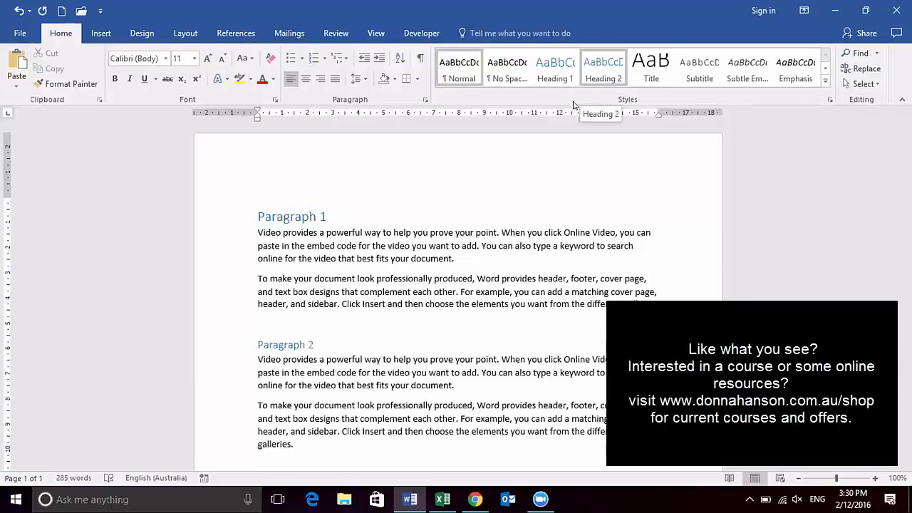
pyautogui.click(602, 69)
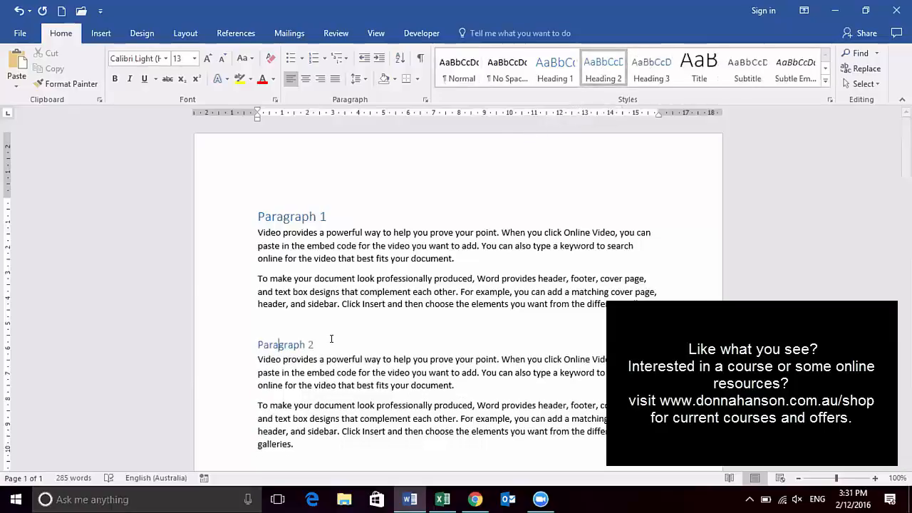
# - Apply the Heading 1 style to the second "Paragraph 2" line further down the page
pyautogui.scroll(-2, 332, 342)
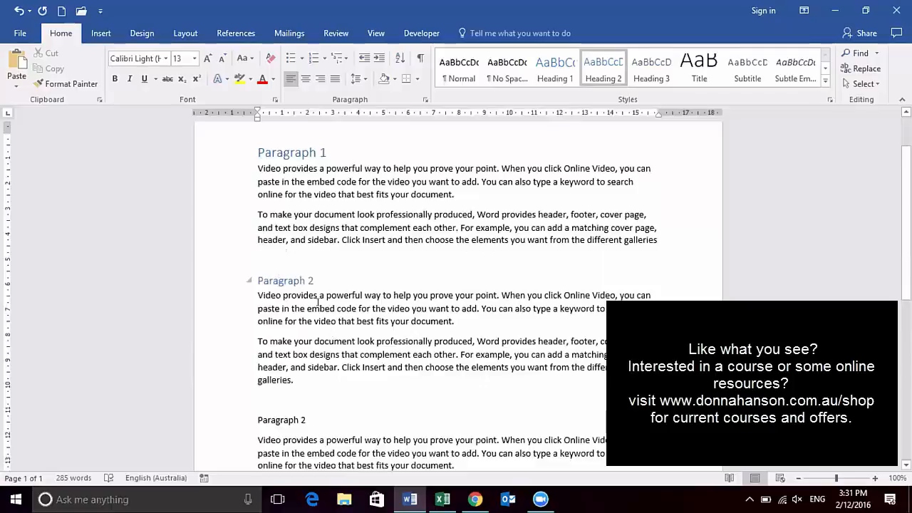
pyautogui.moveTo(308, 420); pyautogui.dragTo(263, 420)
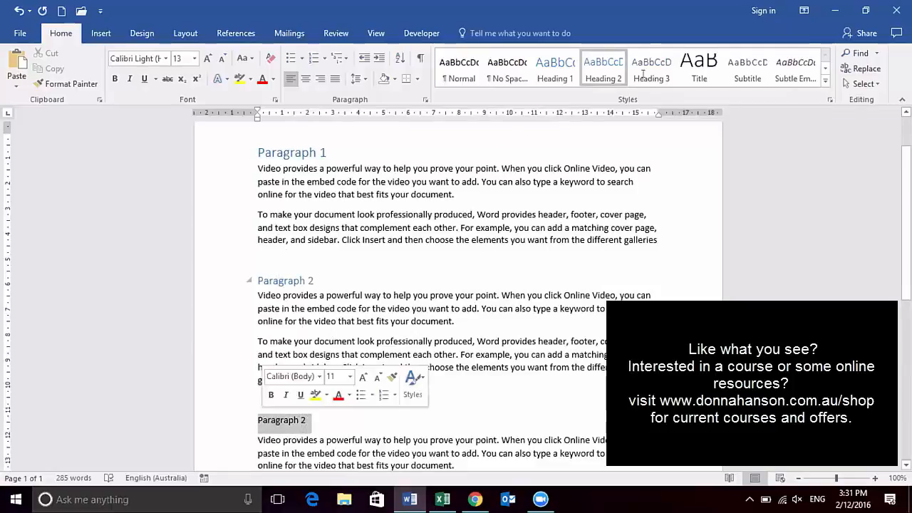
pyautogui.click(545, 71)
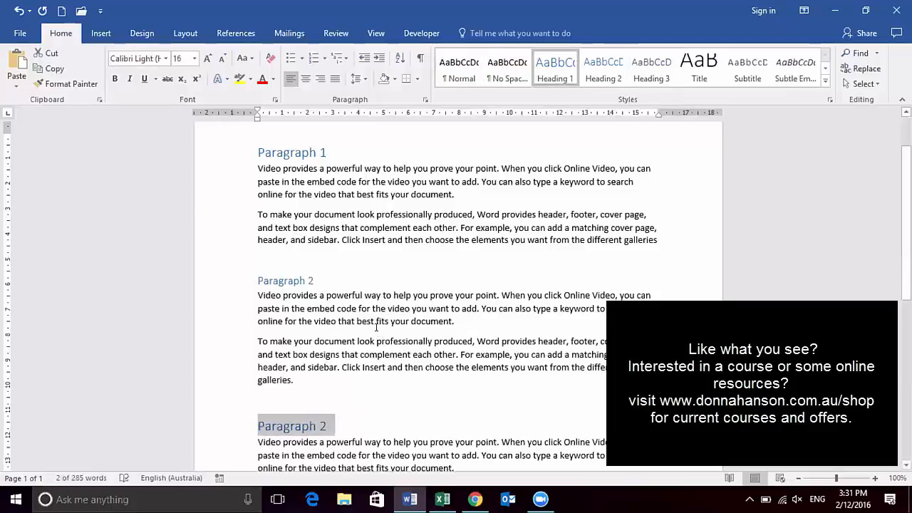
# - Show the formatting marks and check which styles the "Paragraph 1" heading and the body text below it use
pyautogui.scroll(2, 392, 257)
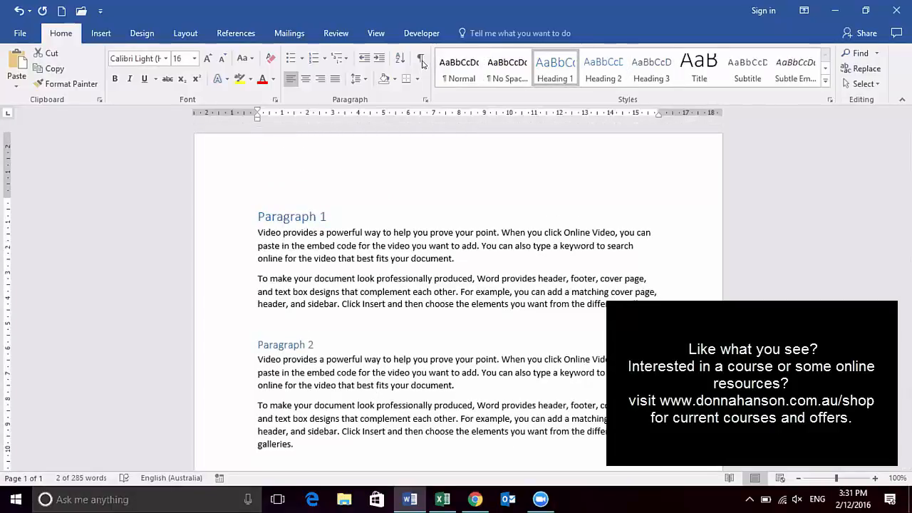
pyautogui.click(422, 62)
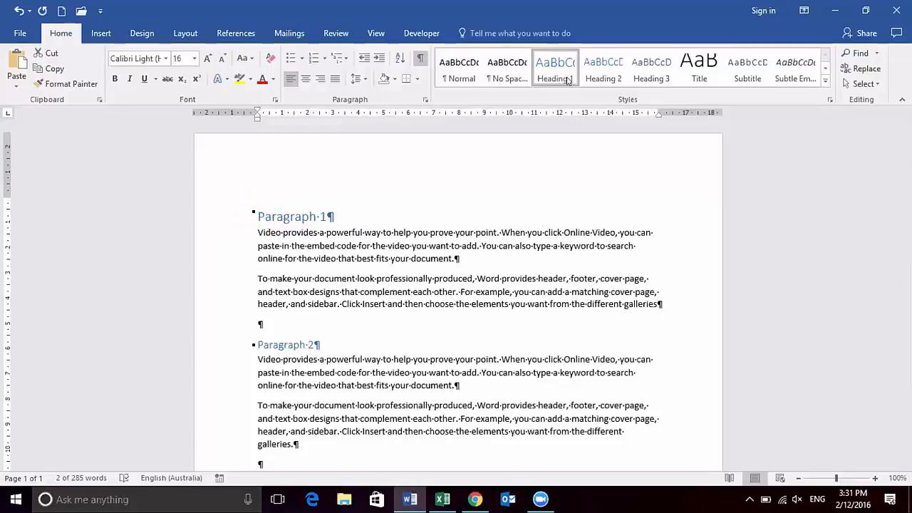
pyautogui.click(311, 215)
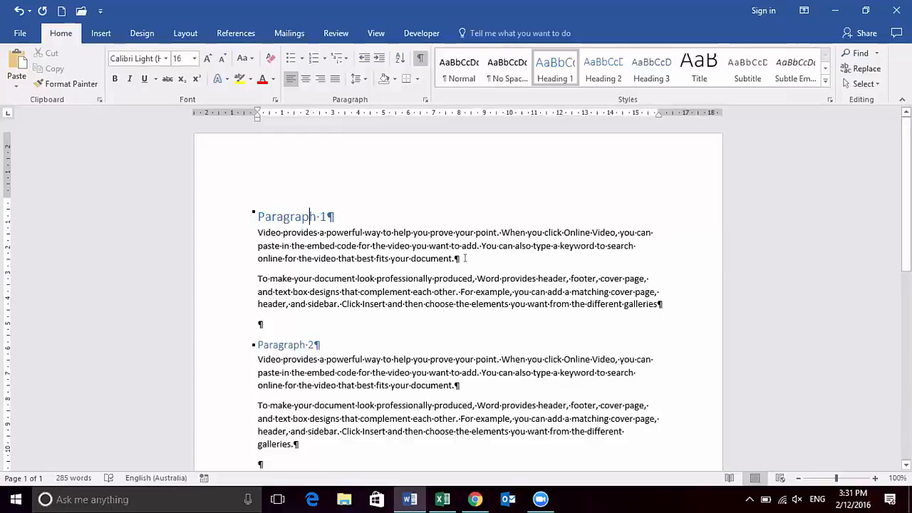
pyautogui.click(441, 246)
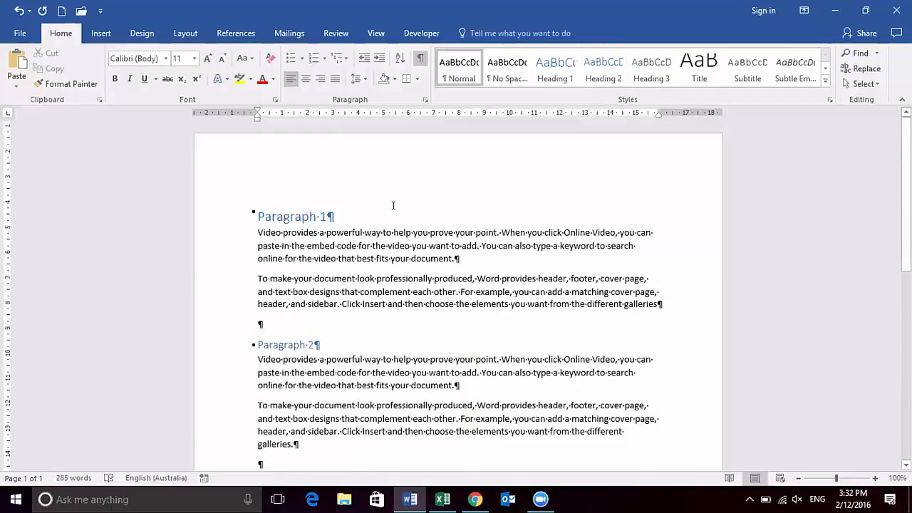
pyautogui.scroll(-4, 306, 187)
pyautogui.scroll(4, 305, 183)
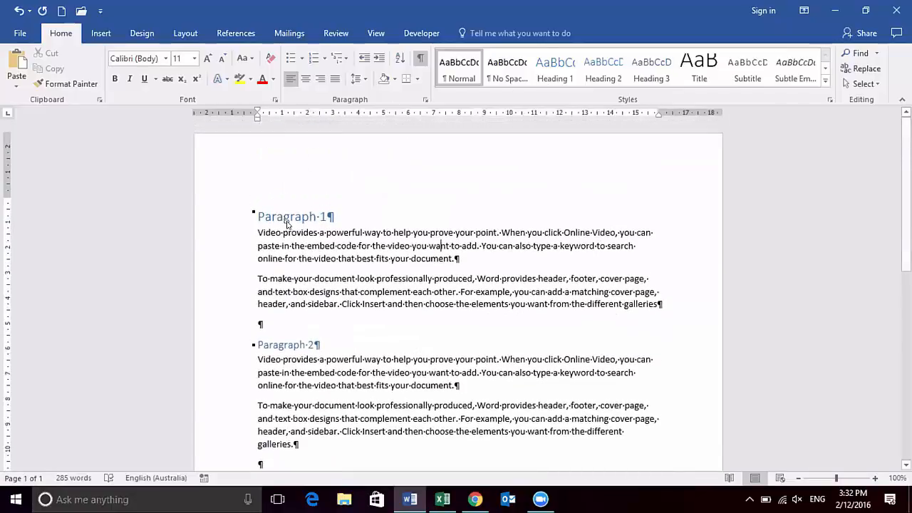
# - Format the whole "Paragraph 1" heading as bold Arial with a black font colour
pyautogui.click(228, 225)
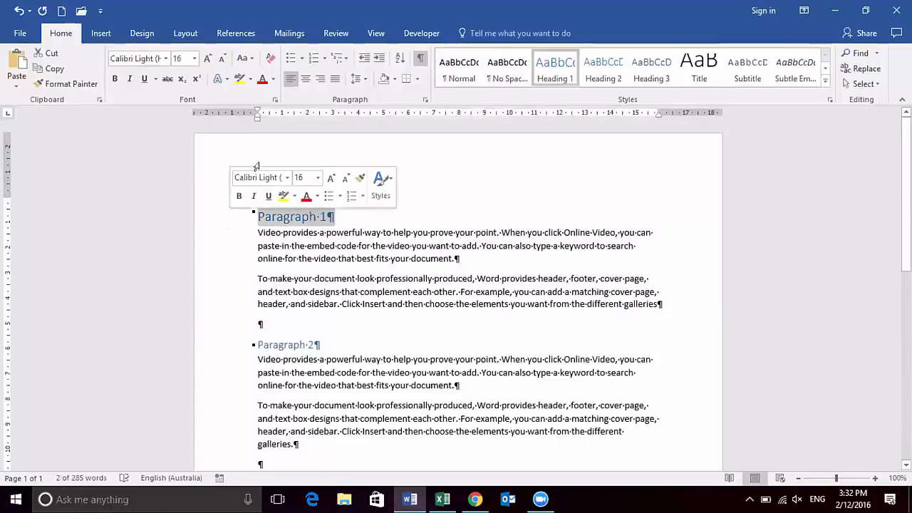
pyautogui.click(114, 80)
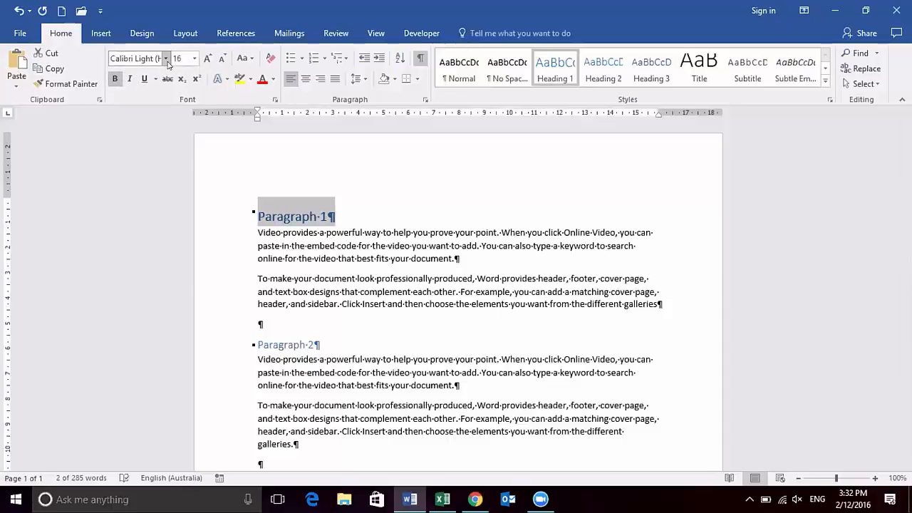
pyautogui.click(167, 63)
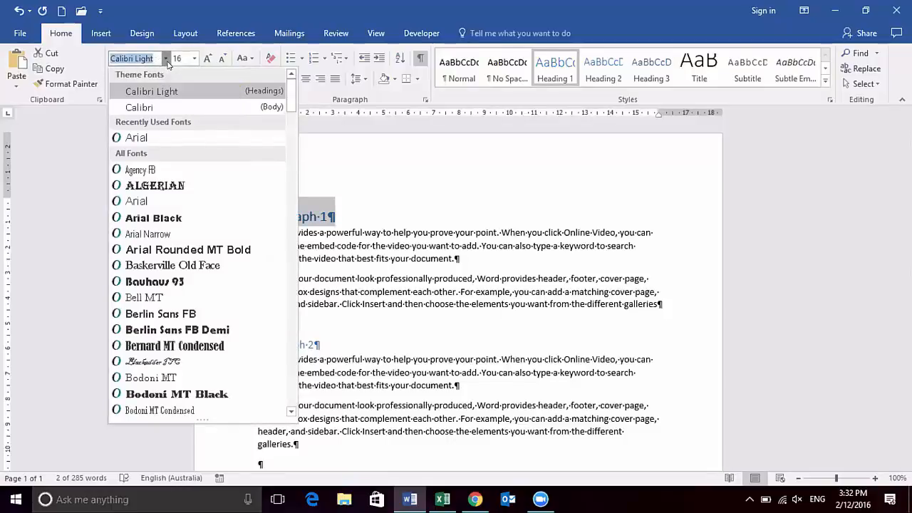
pyautogui.click(136, 139)
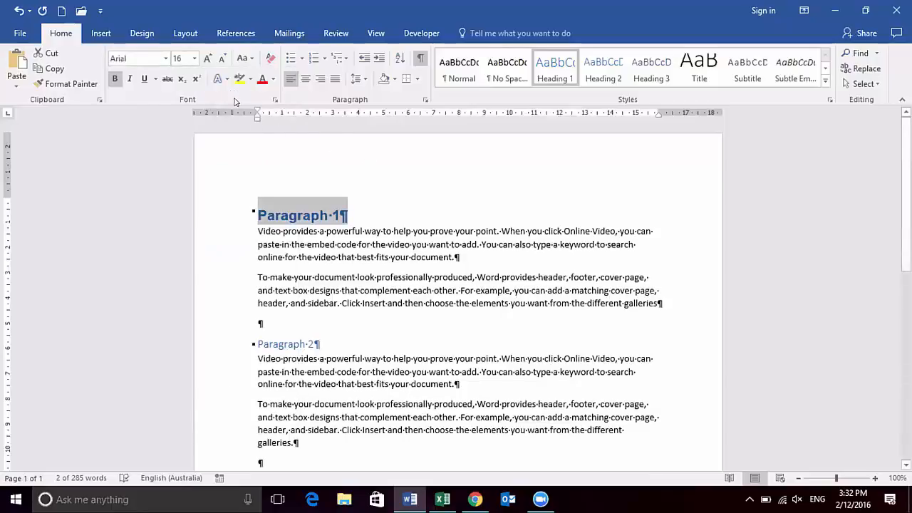
pyautogui.click(274, 80)
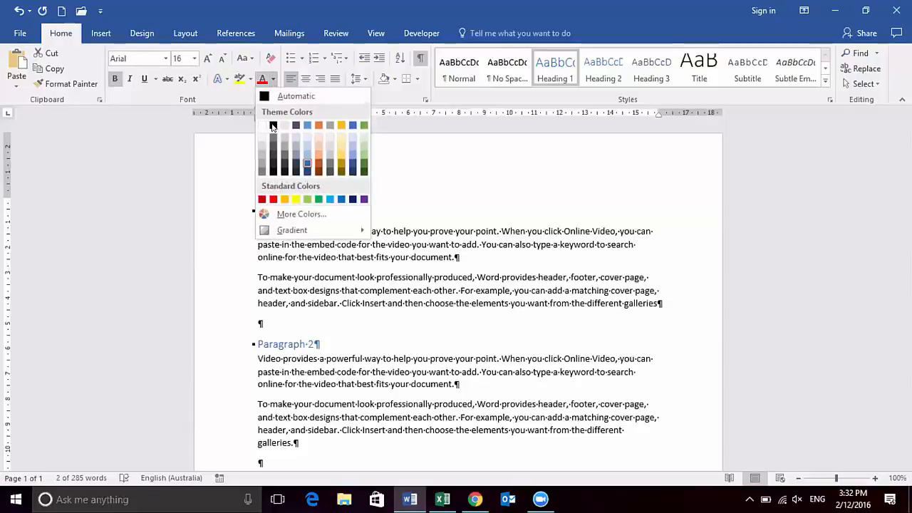
pyautogui.click(222, 305)
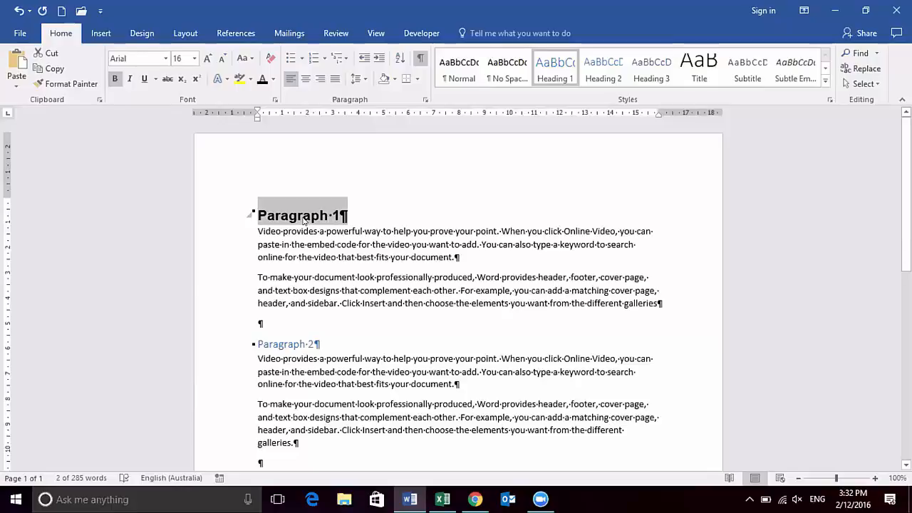
# - Update the Heading 1 style to match the selected "Paragraph 1" heading and check the other Heading 1 text
pyautogui.rightClick(555, 77)
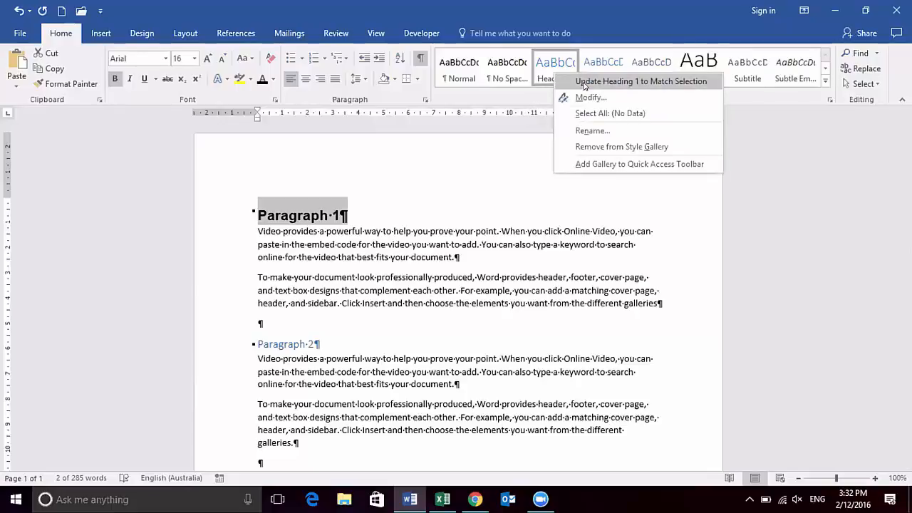
pyautogui.click(583, 81)
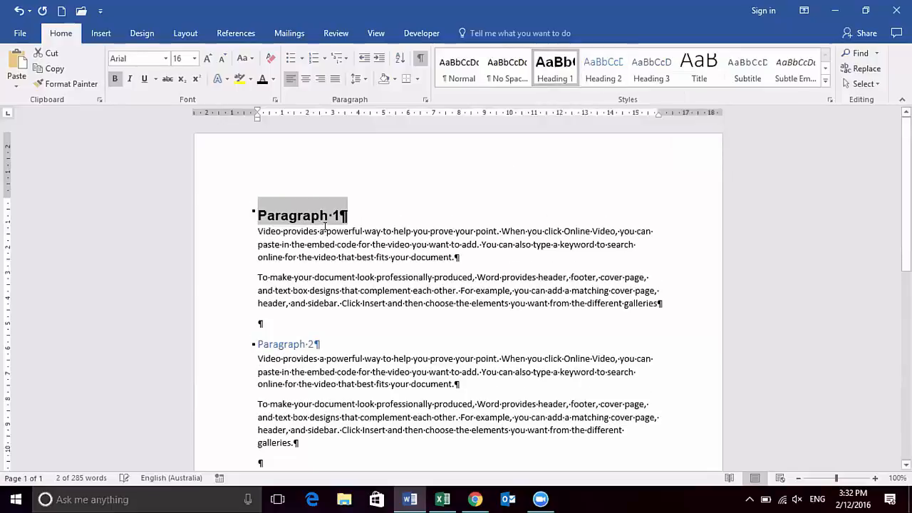
pyautogui.scroll(-4, 353, 249)
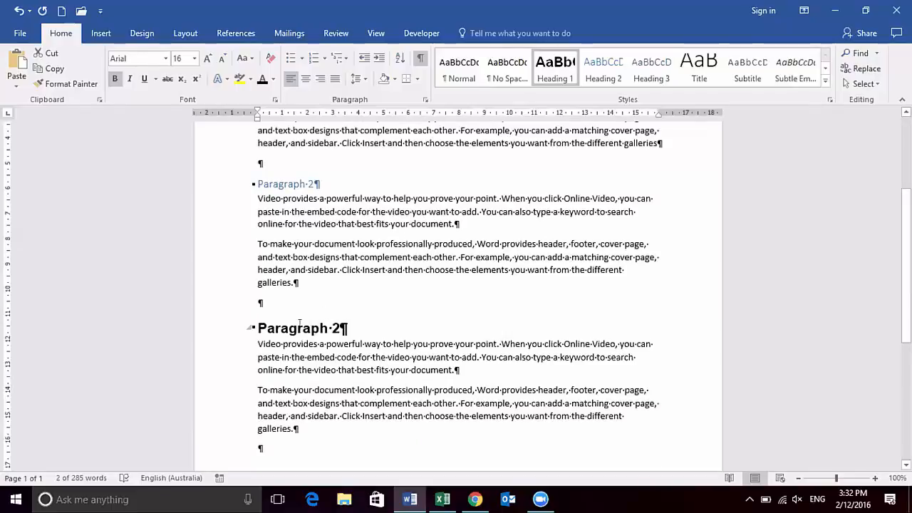
# - Select the first "Paragraph 2" heading and modify the Heading 2 style to use a black font colour and the Arial font
pyautogui.scroll(2, 299, 324)
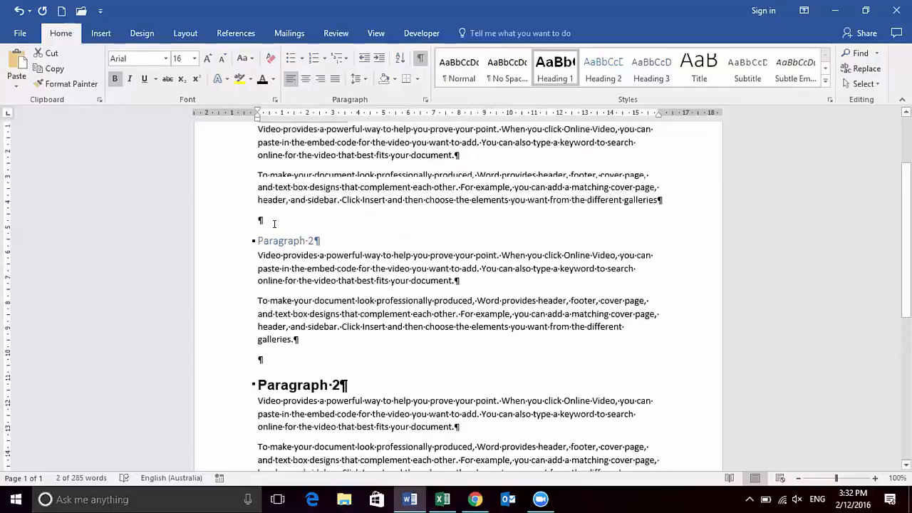
pyautogui.click(240, 251)
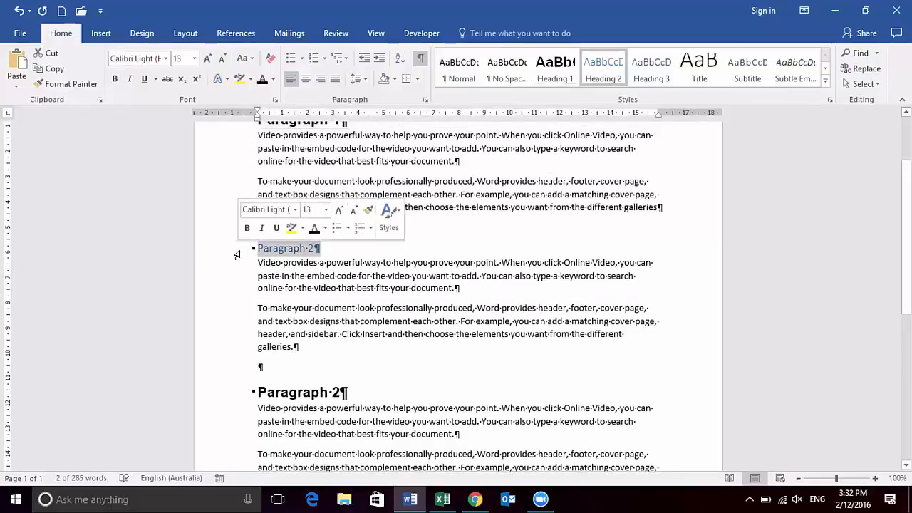
pyautogui.rightClick(603, 80)
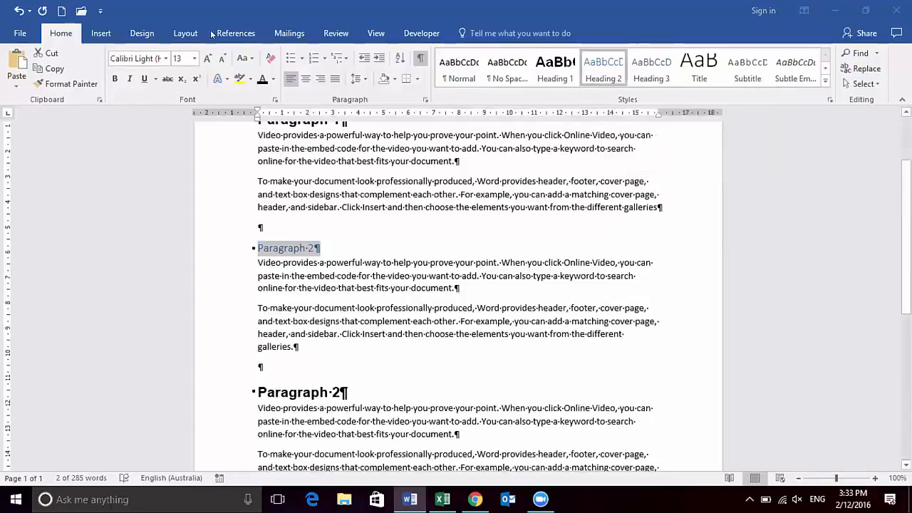
pyautogui.rightClick(621, 62)
pyautogui.click(644, 86)
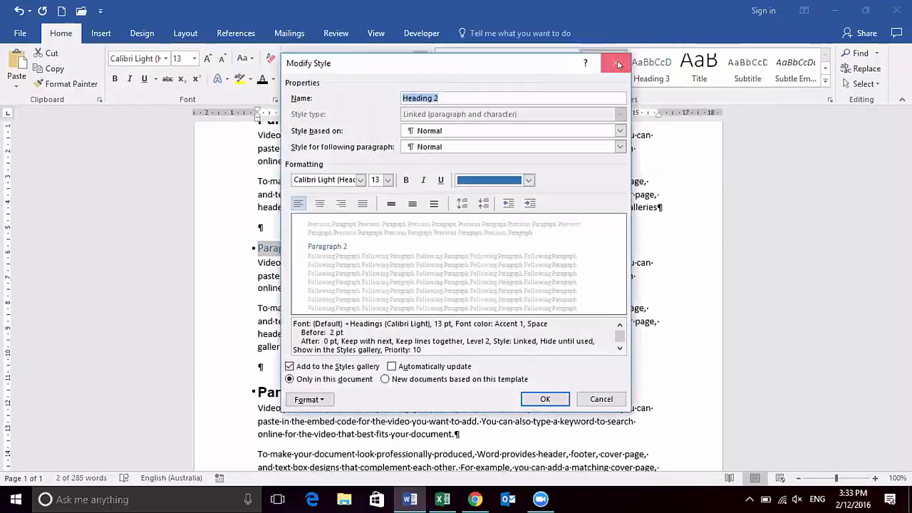
pyautogui.click(529, 181)
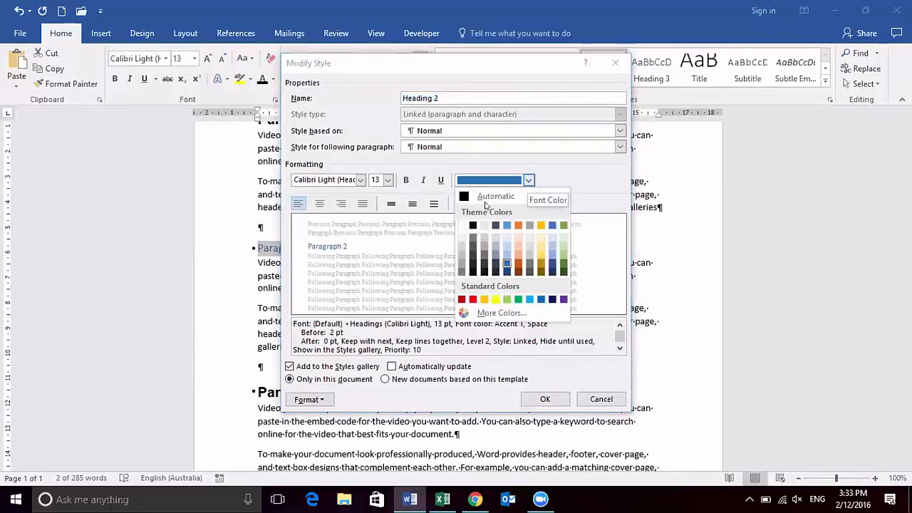
pyautogui.click(360, 183)
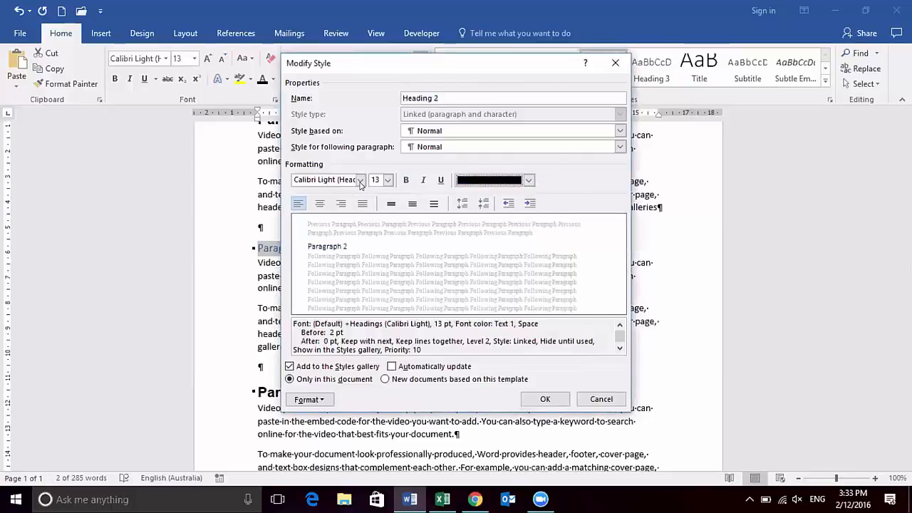
pyautogui.click(360, 181)
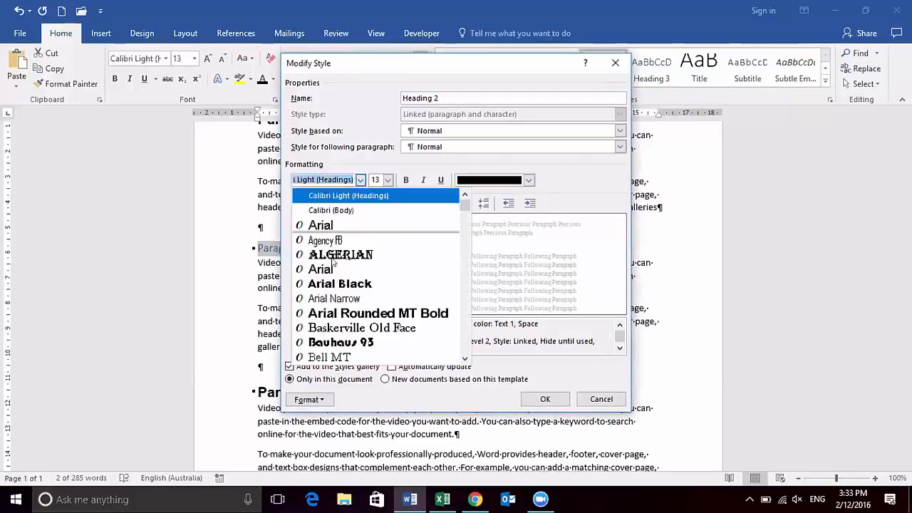
pyautogui.click(360, 271)
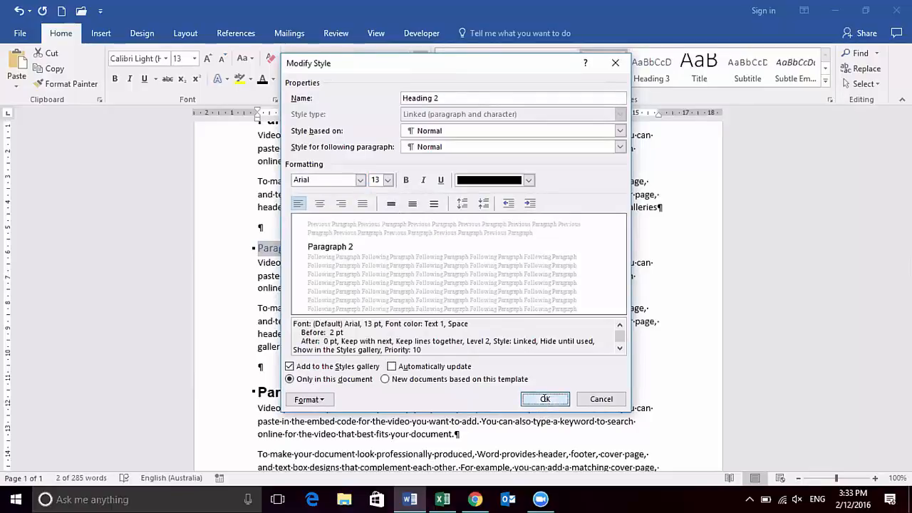
pyautogui.click(545, 400)
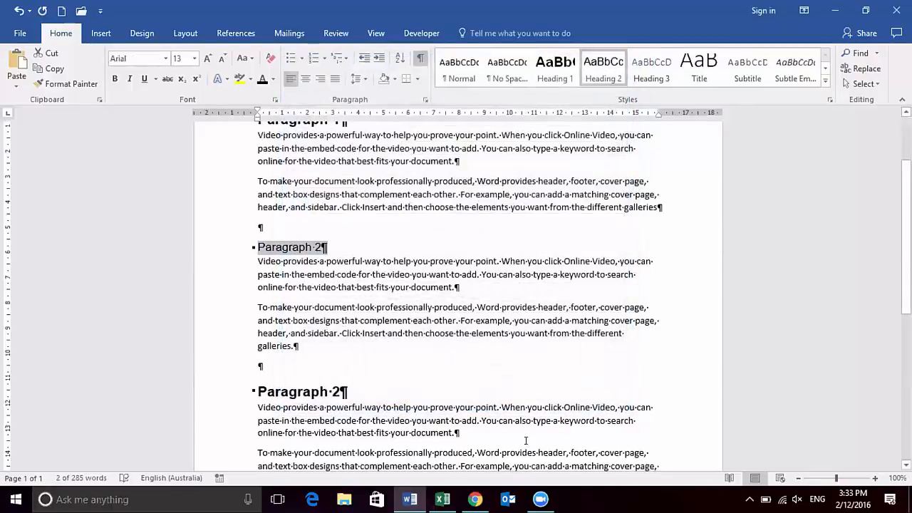